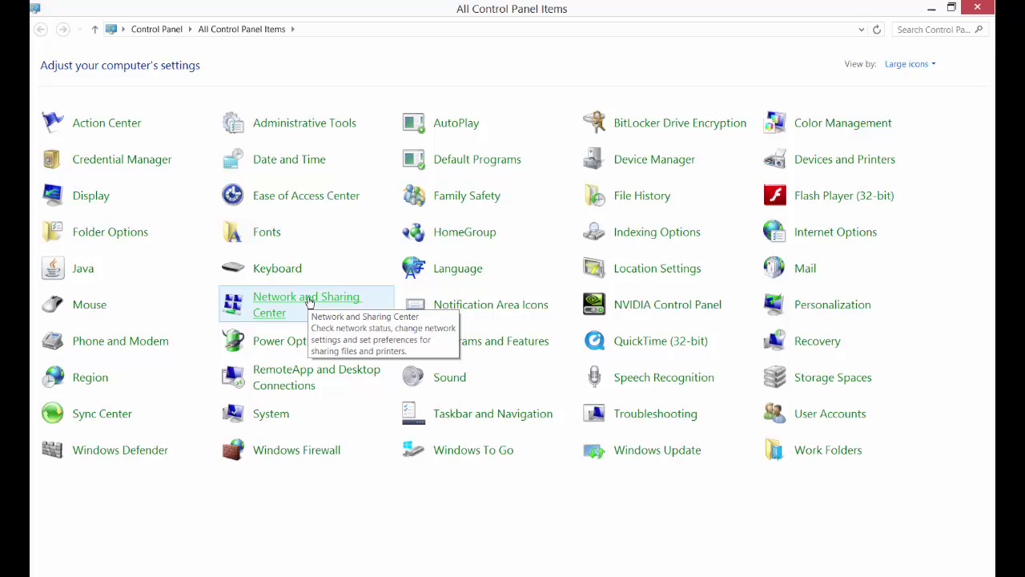
Go through Network and Sharing Center to the Network Connections list of adapters
{"action": "left_click", "coordinate": [309, 301]}
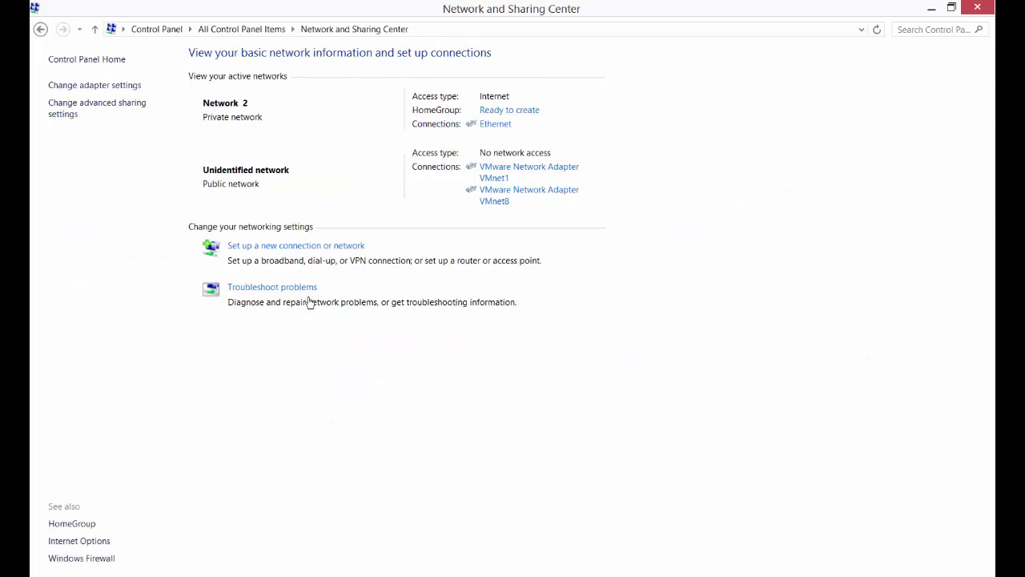
{"action": "left_click", "coordinate": [93, 84]}
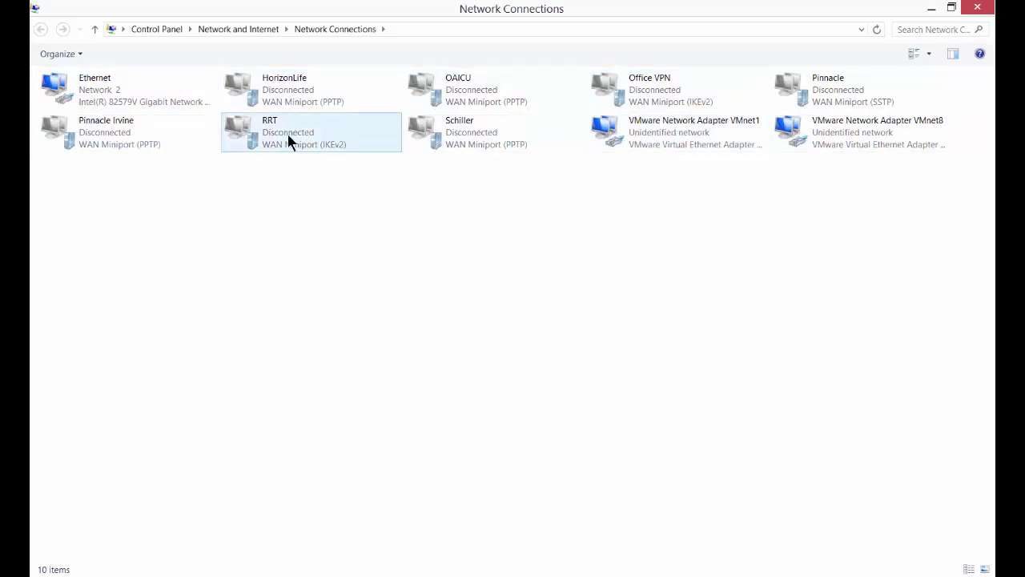
Open the Ethernet adapter's properties and select Internet Protocol Version 4 (TCP/IPv4)
{"action": "left_click", "coordinate": [94, 90]}
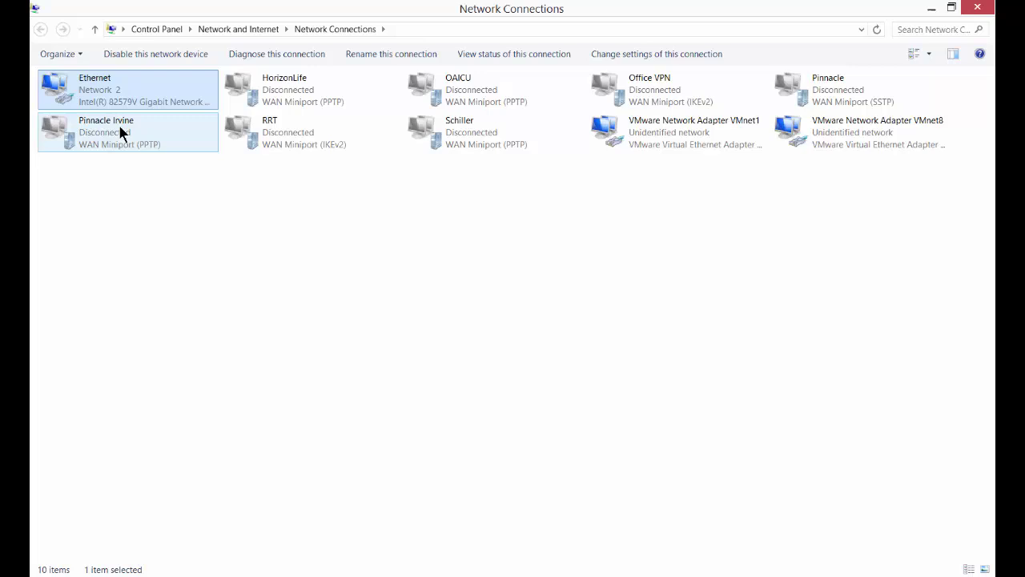
{"action": "right_click", "coordinate": [70, 84]}
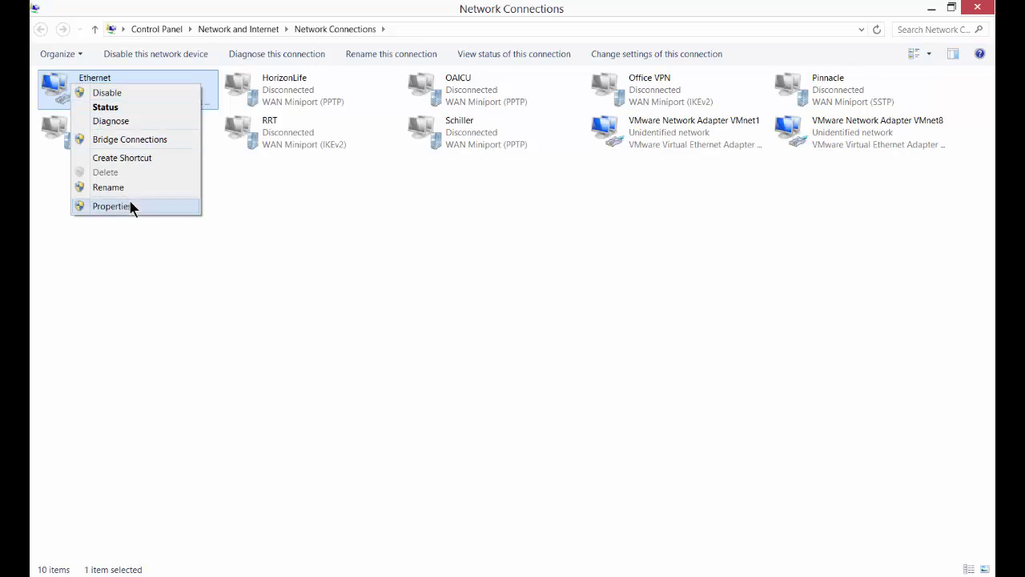
{"action": "left_click", "coordinate": [112, 206]}
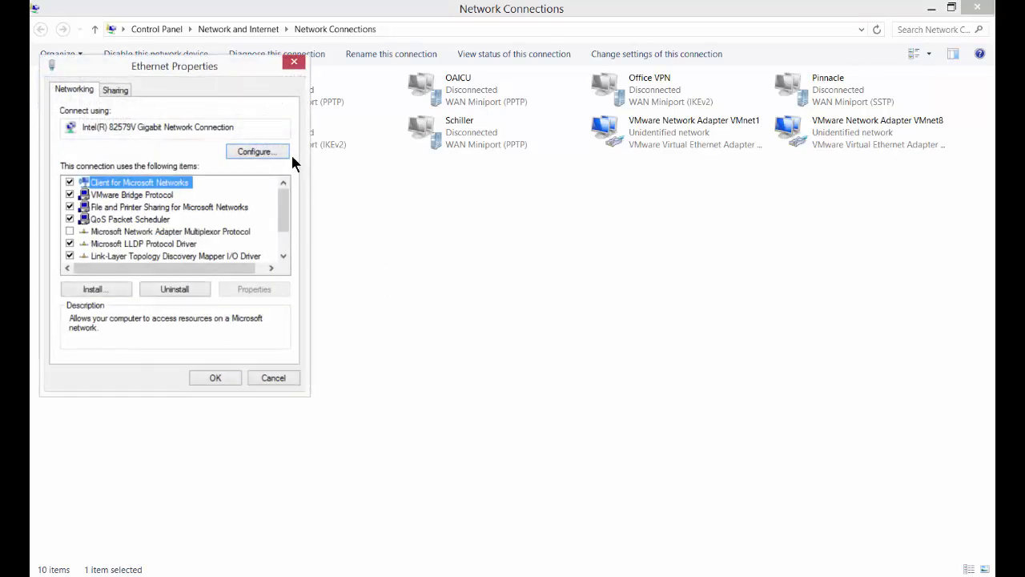
{"action": "left_click_drag", "start_coordinate": [224, 67], "coordinate": [516, 85]}
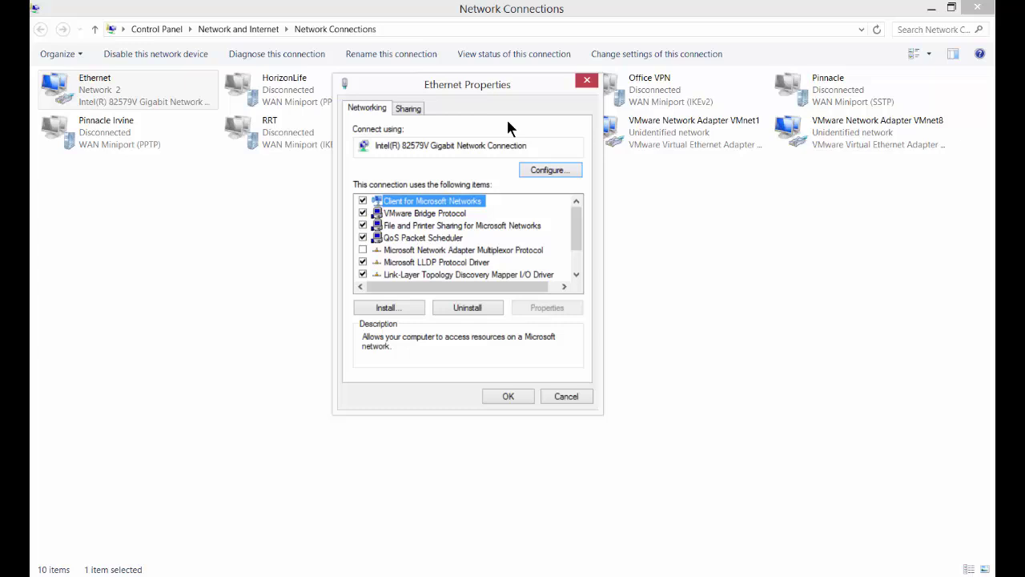
{"action": "scroll", "coordinate": [574, 241], "scroll_direction": "down", "scroll_amount": 1}
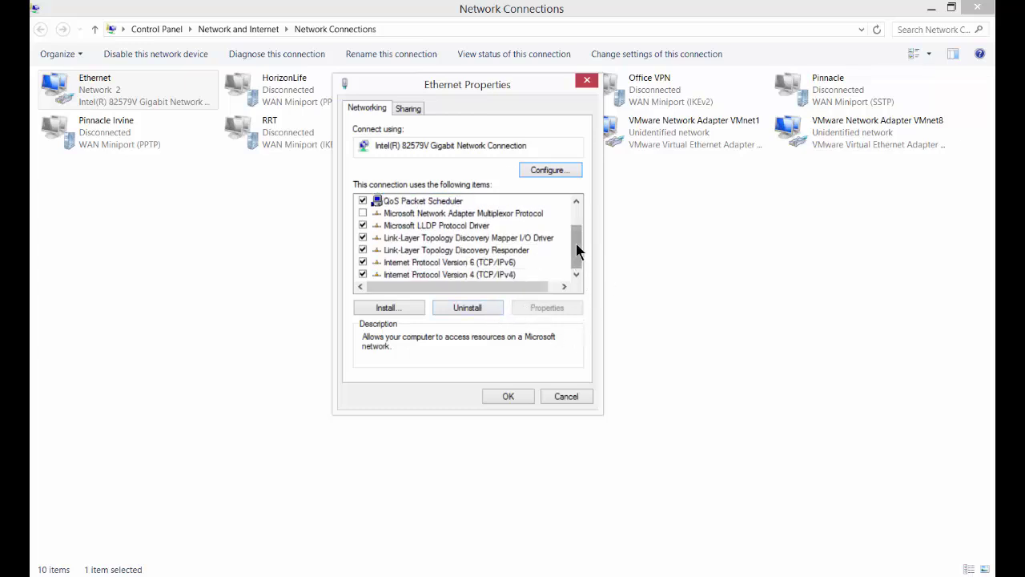
{"action": "left_click", "coordinate": [480, 276]}
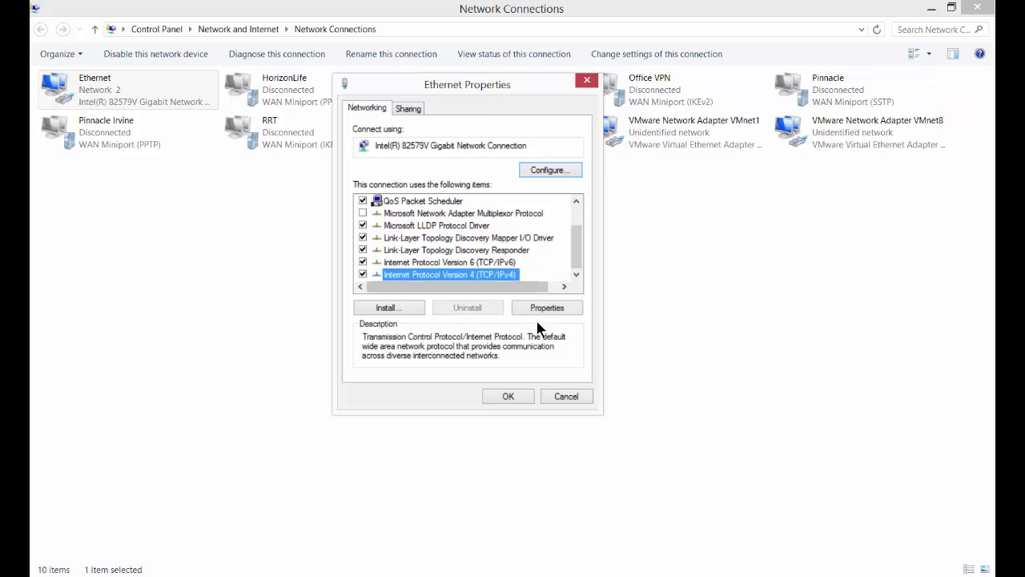
In the IPv4 settings, try 192.168.1.10 with mask 255.255.255.0, then cancel unsaved
{"action": "left_click", "coordinate": [535, 309]}
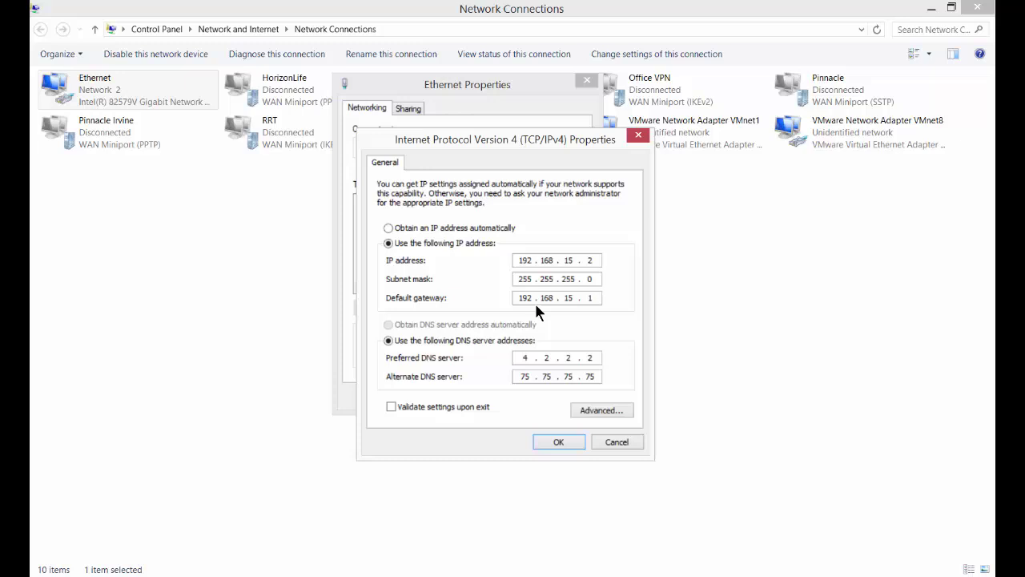
{"action": "left_click_drag", "start_coordinate": [501, 142], "coordinate": [463, 99]}
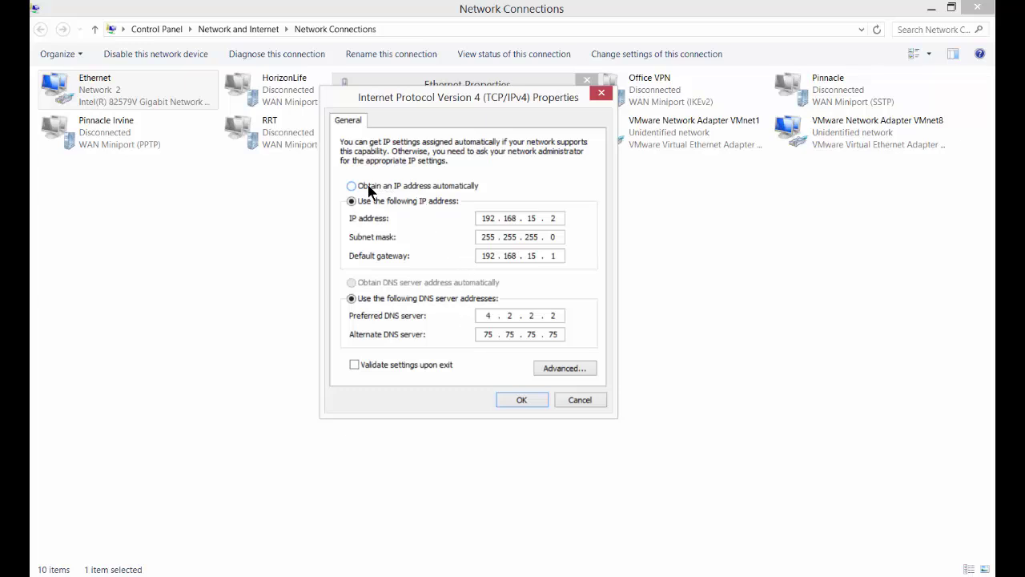
{"action": "left_click", "coordinate": [439, 186]}
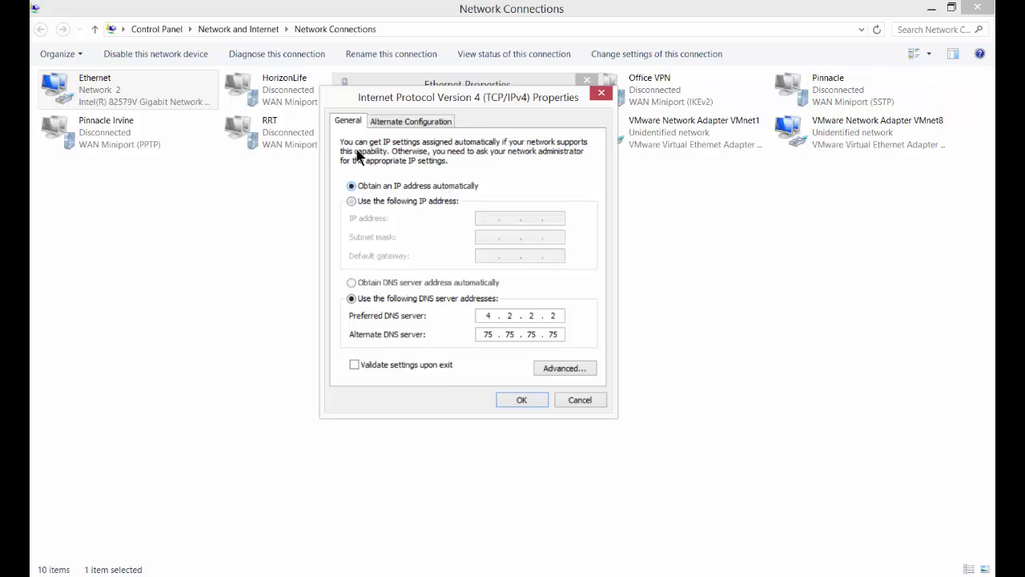
{"action": "left_click", "coordinate": [437, 282]}
{"action": "key", "text": "alt+s"}
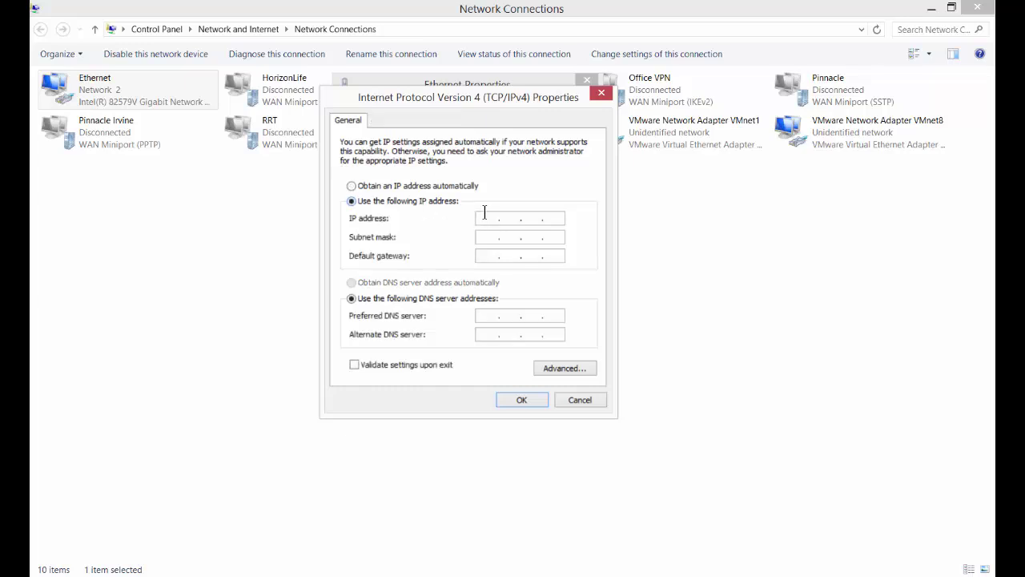
{"action": "type", "text": "192.168.1.10"}
{"action": "key", "text": "Tab"}
{"action": "left_click", "coordinate": [579, 400]}
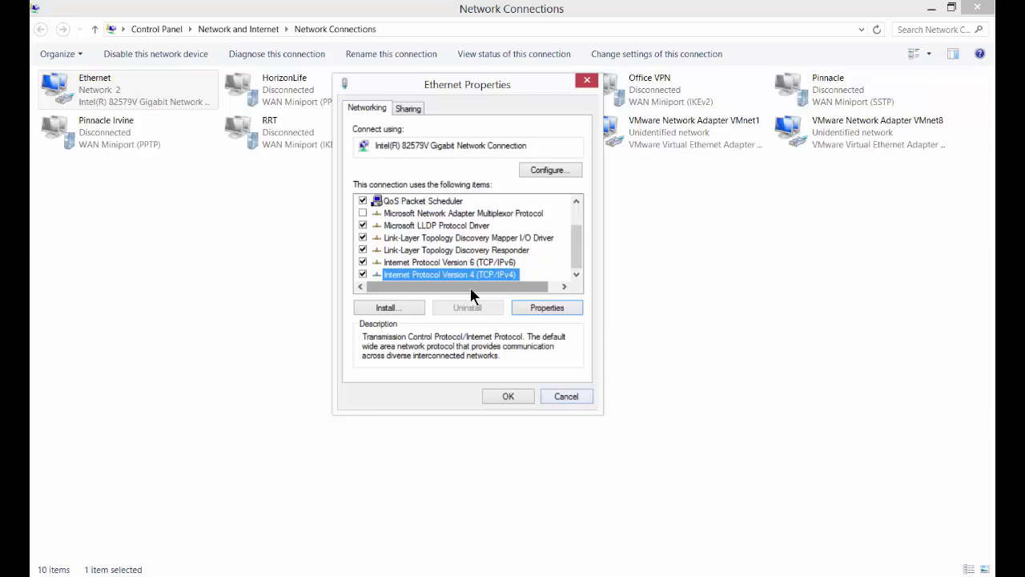
Add 192.168.1.10 with mask 255.255.255.0 as an extra address in Advanced TCP/IP settings
{"action": "double_click", "coordinate": [479, 275]}
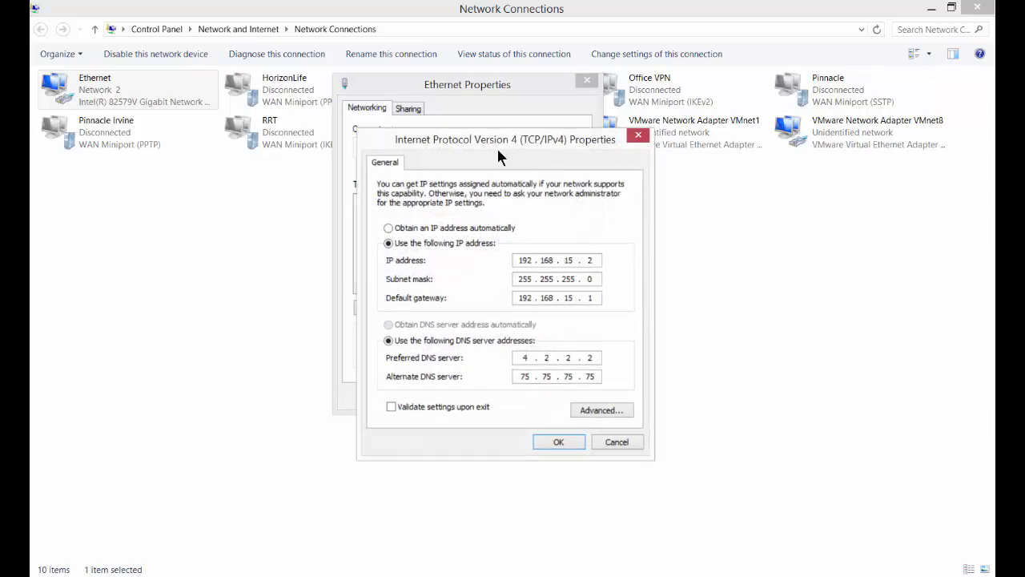
{"action": "left_click_drag", "start_coordinate": [501, 139], "coordinate": [477, 85]}
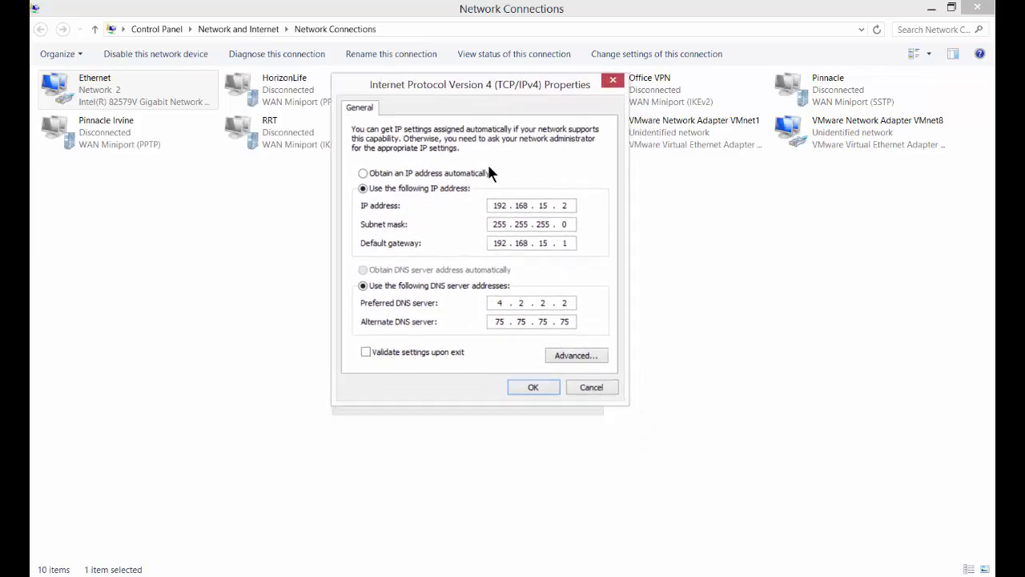
{"action": "left_click", "coordinate": [565, 356]}
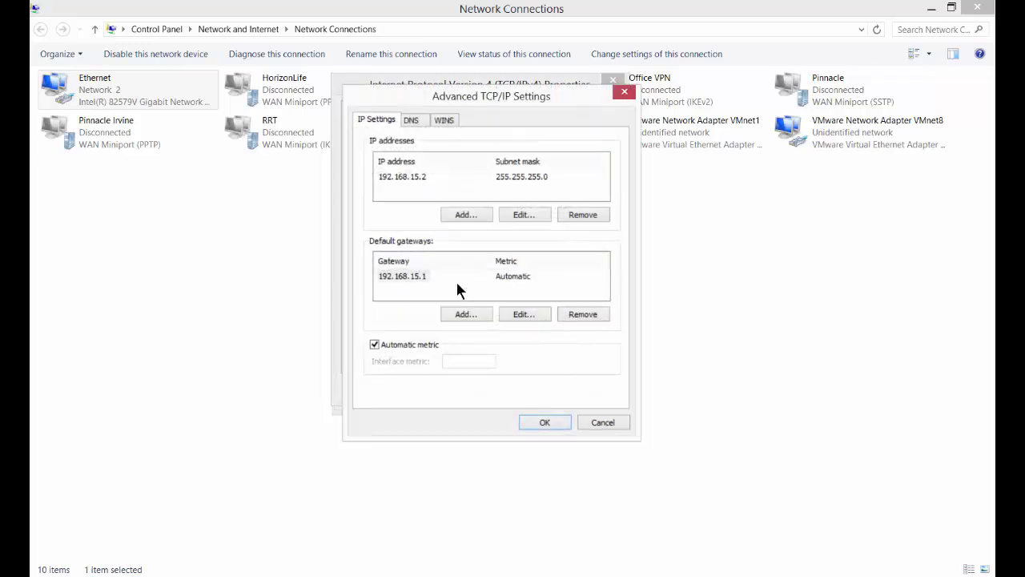
{"action": "left_click", "coordinate": [466, 215]}
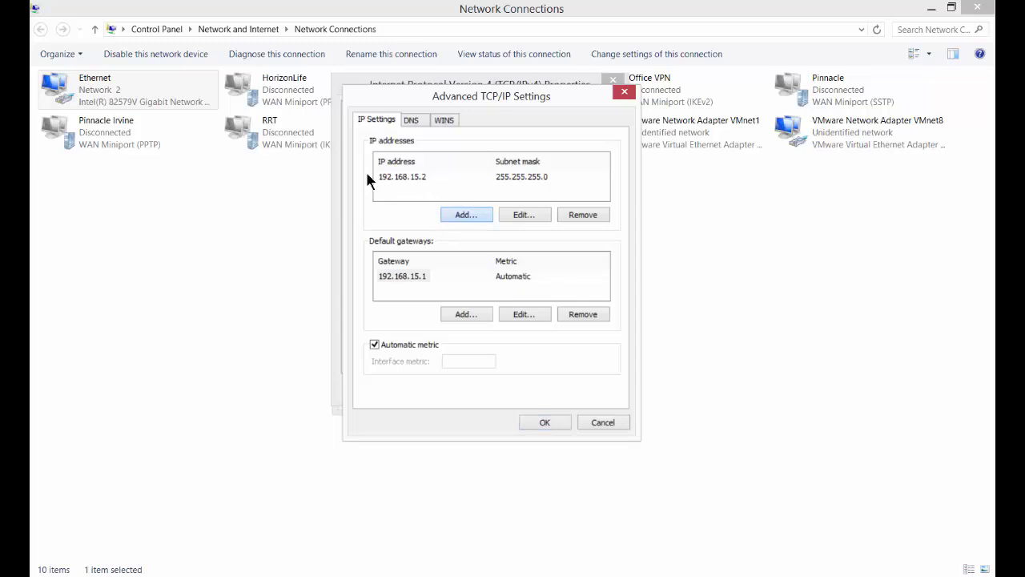
{"action": "key", "text": "Return"}
{"action": "type", "text": "192 . 168 . 1 "}
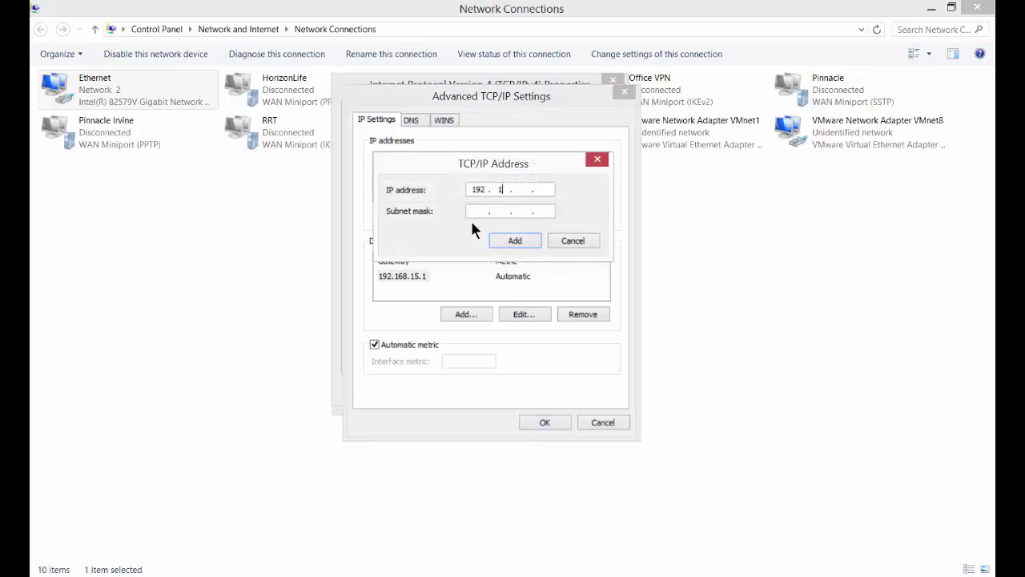
{"action": "type", "text": ". 10"}
{"action": "key", "text": "Tab"}
{"action": "left_click", "coordinate": [515, 241]}
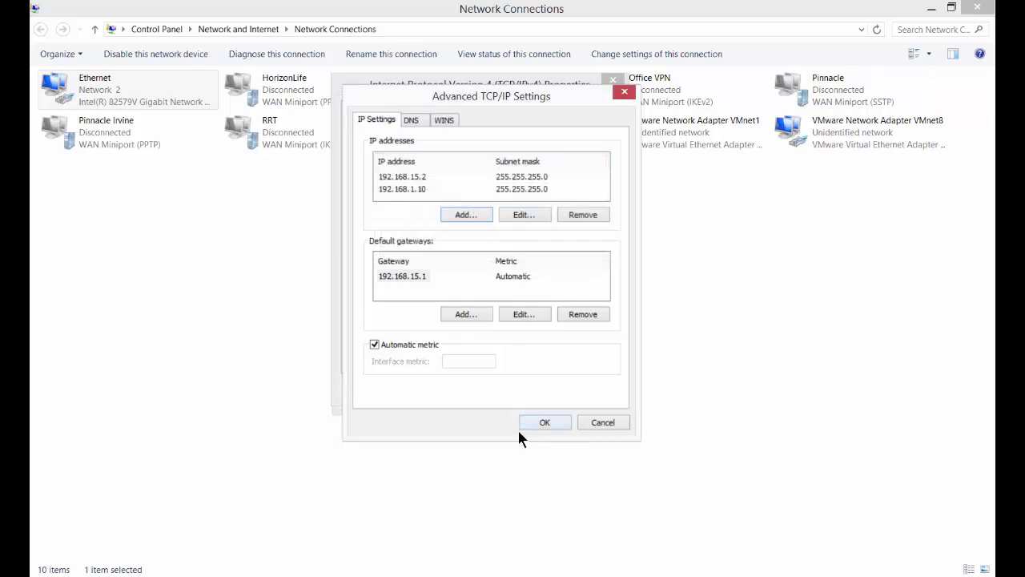
Save all the network dialogs and minimize the Control Panel windows to reach the browser
{"action": "left_click", "coordinate": [545, 422]}
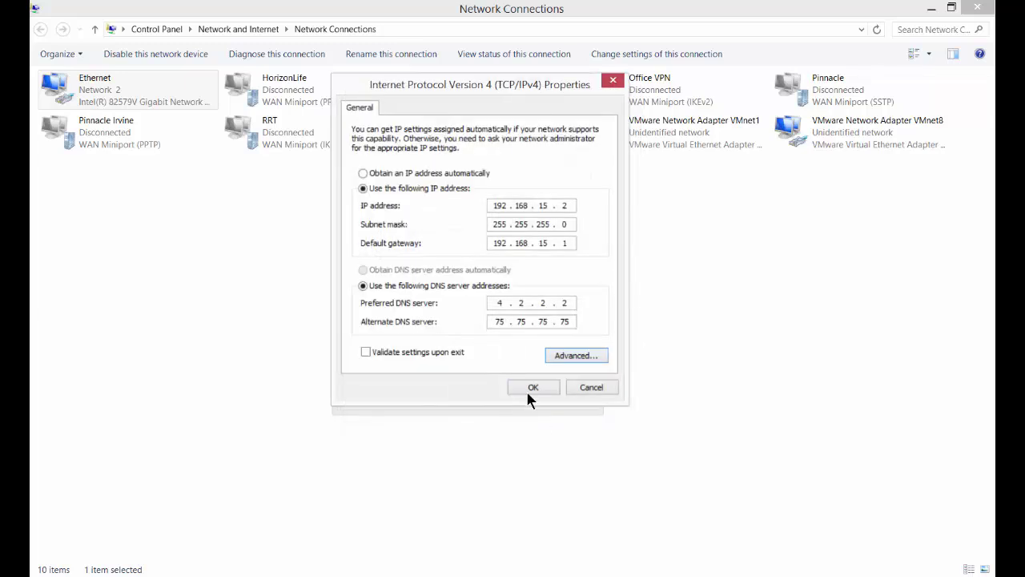
{"action": "left_click", "coordinate": [529, 390]}
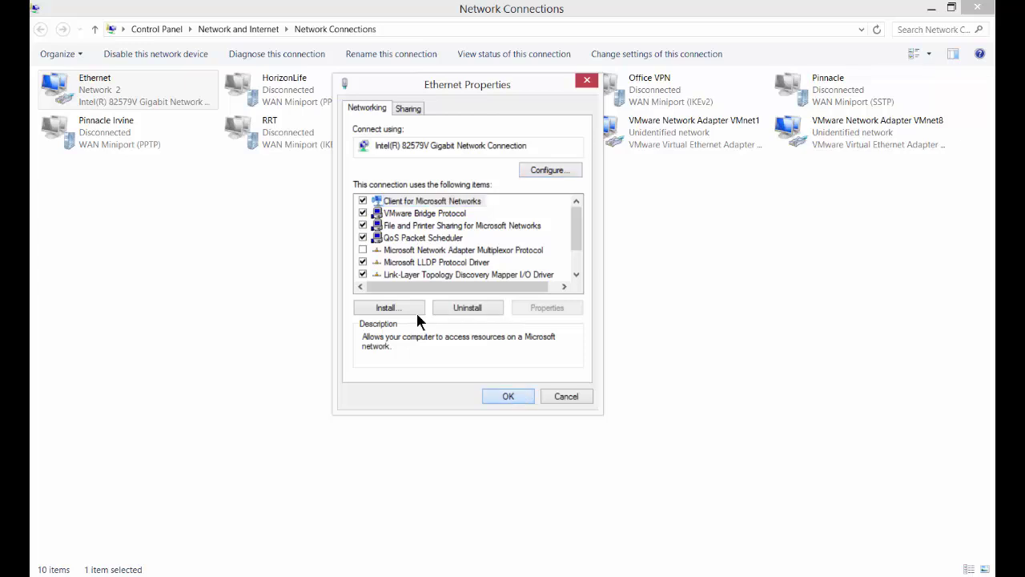
{"action": "left_click", "coordinate": [507, 396]}
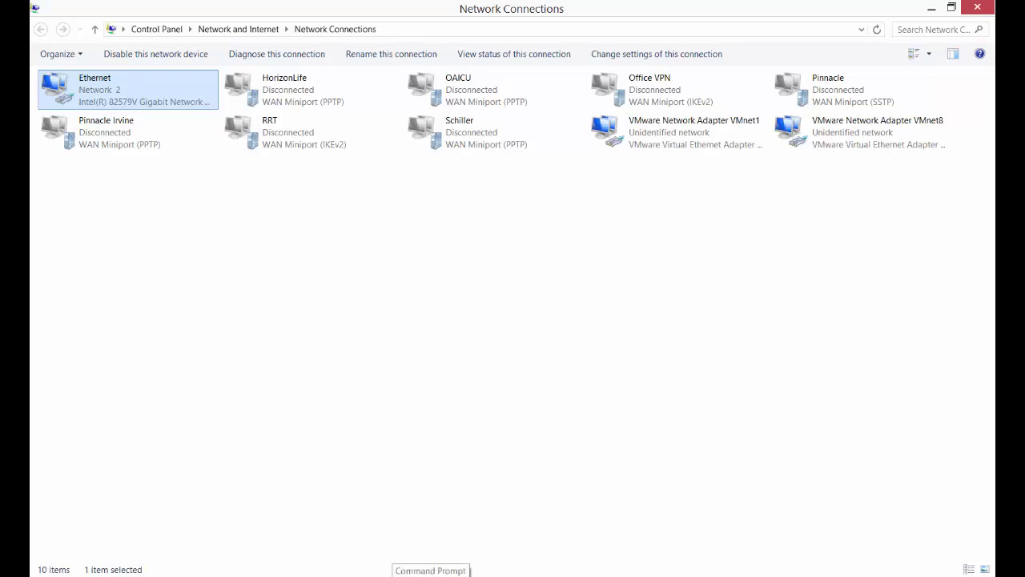
{"action": "left_click", "coordinate": [931, 8]}
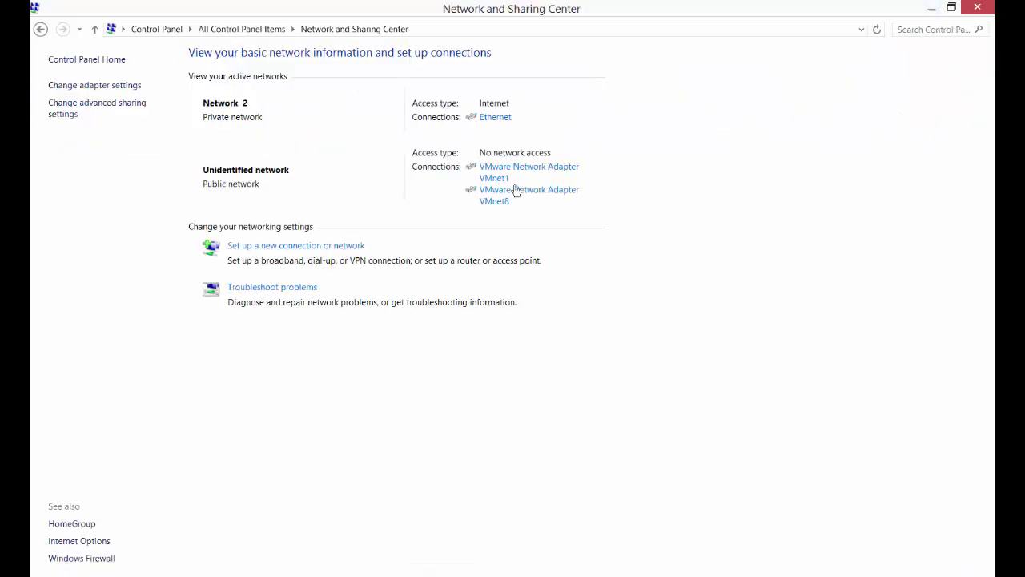
{"action": "left_click", "coordinate": [932, 8]}
Enter 192.168.1.1 in Chrome's address bar
{"action": "left_click", "coordinate": [357, 25]}
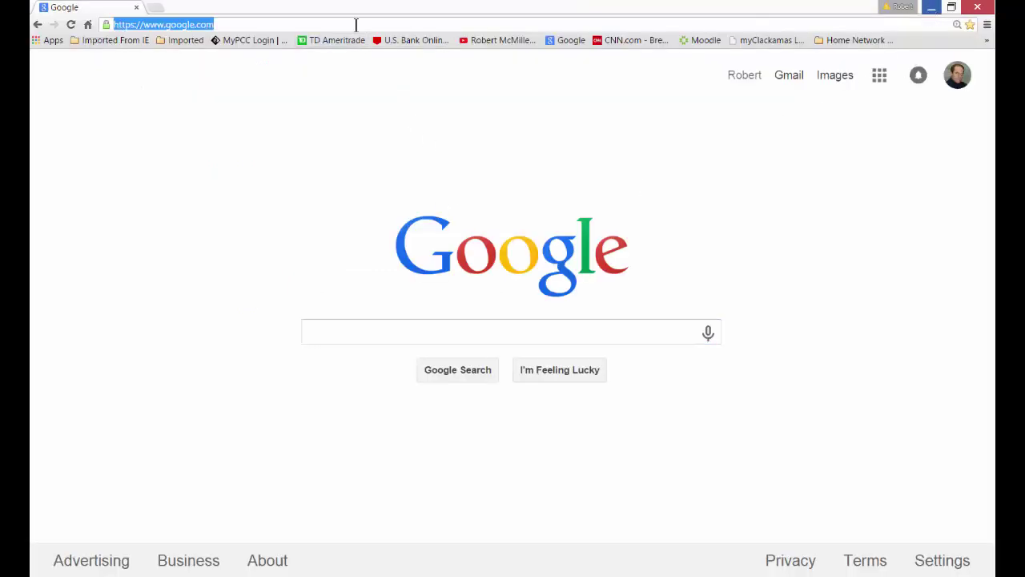
{"action": "type", "text": "192.168.1"}
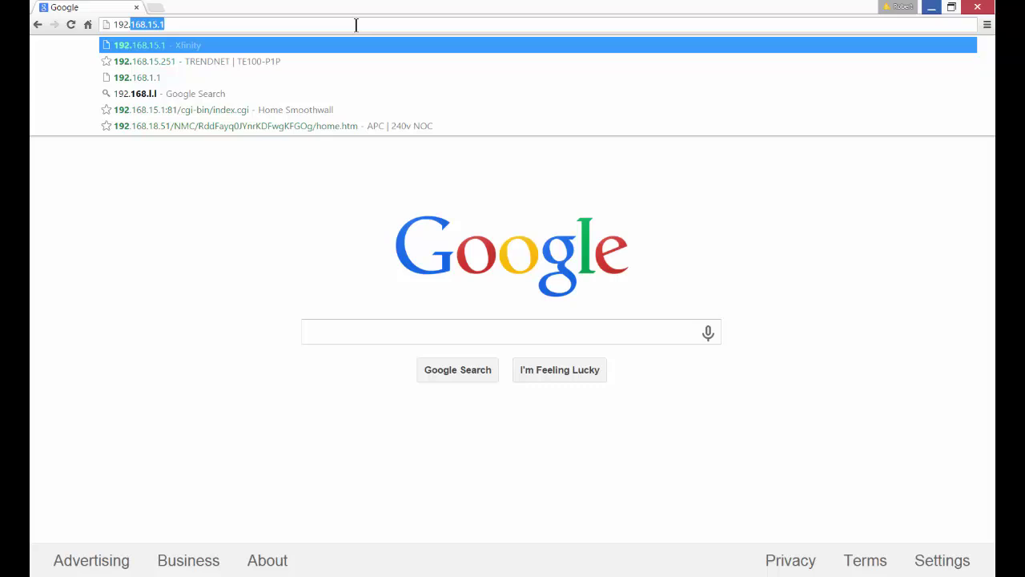
{"action": "type", "text": ".1"}
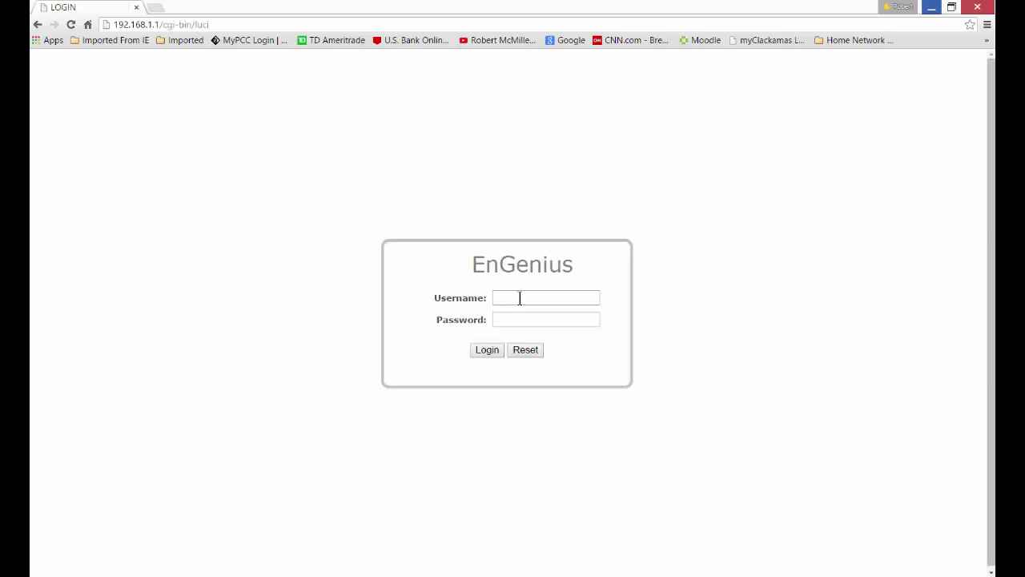
Log in with the administrator username and password, declining Chrome's offer to save it
{"action": "left_click", "coordinate": [520, 298]}
{"action": "key", "text": "Tab"}
{"action": "left_click", "coordinate": [492, 352]}
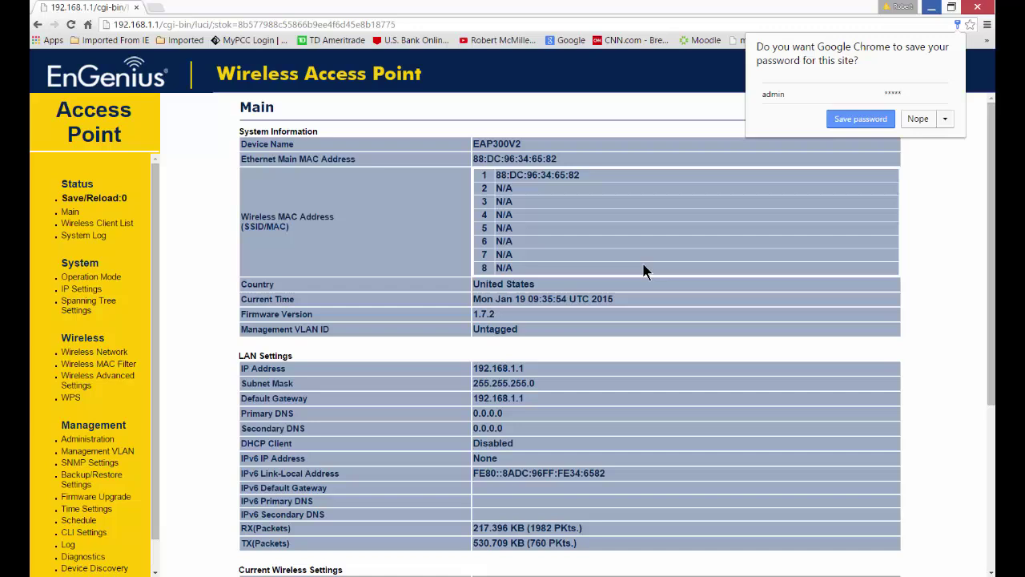
{"action": "left_click", "coordinate": [917, 119]}
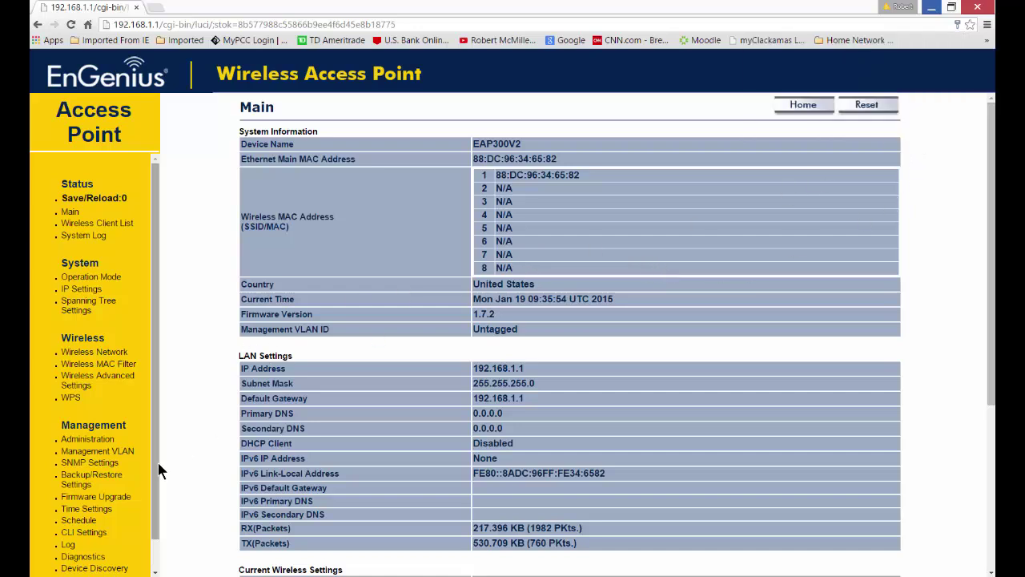
{"action": "mouse_move", "coordinate": [158, 471]}
{"action": "left_mouse_down"}
{"action": "mouse_move", "coordinate": [157, 517]}
{"action": "mouse_move", "coordinate": [159, 457]}
{"action": "left_mouse_up"}
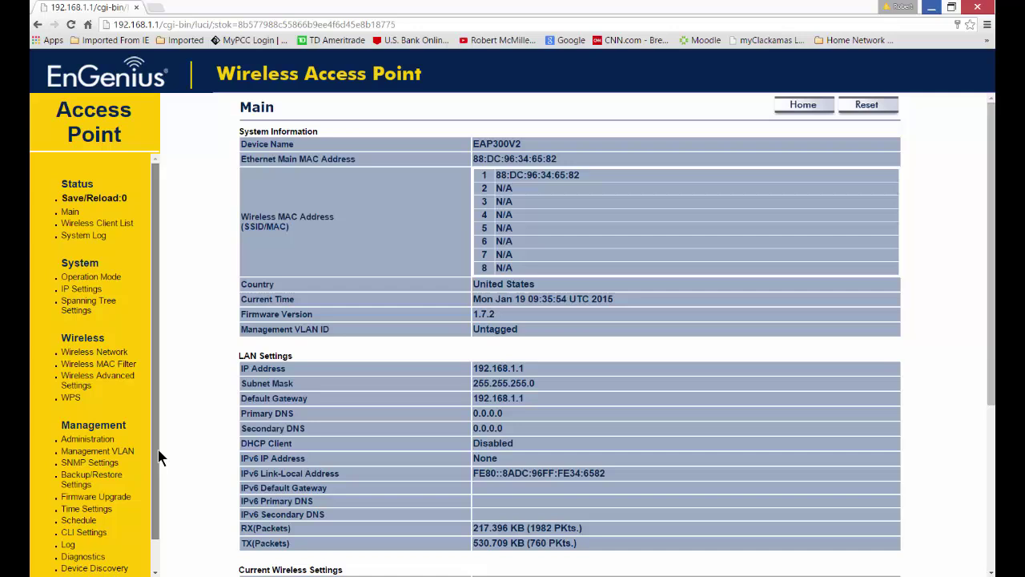
On the Administration login settings page, enter the new admin password twice and apply it
{"action": "left_click", "coordinate": [88, 439]}
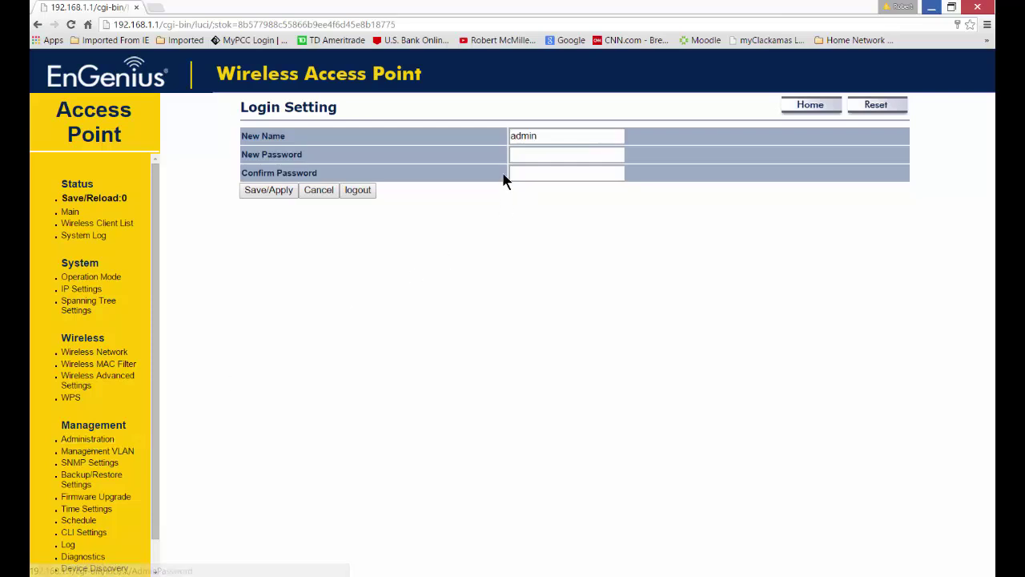
{"action": "left_click", "coordinate": [543, 155]}
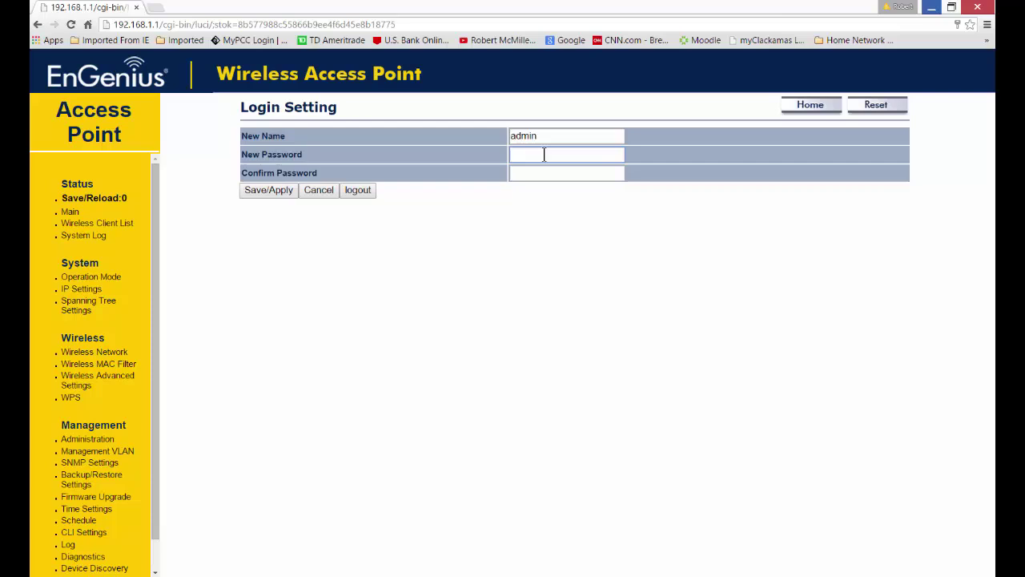
{"action": "key", "text": "Tab"}
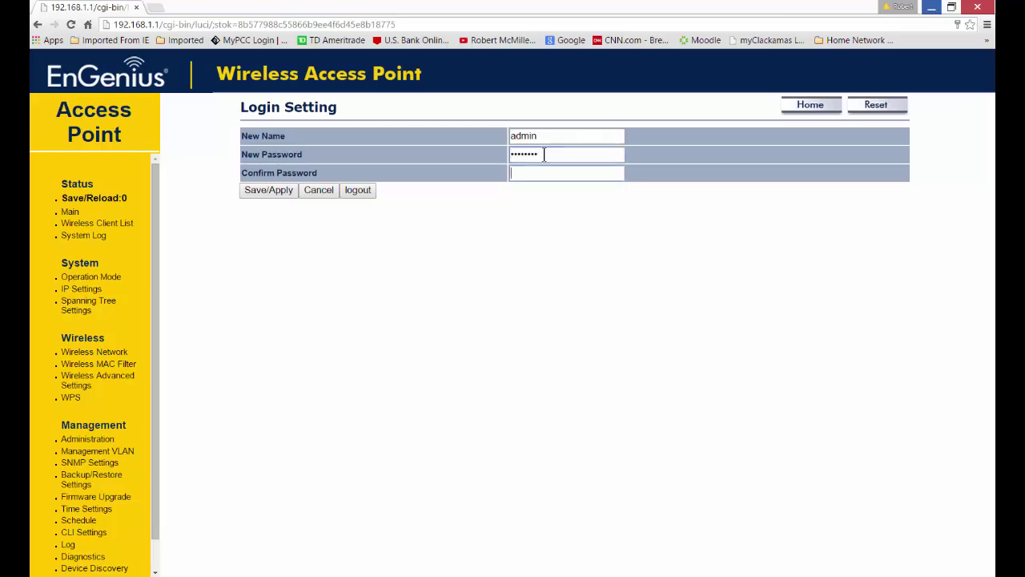
{"action": "left_click", "coordinate": [435, 297]}
Open the Wireless Network page listing the eight SSID profiles
{"action": "left_click", "coordinate": [84, 356]}
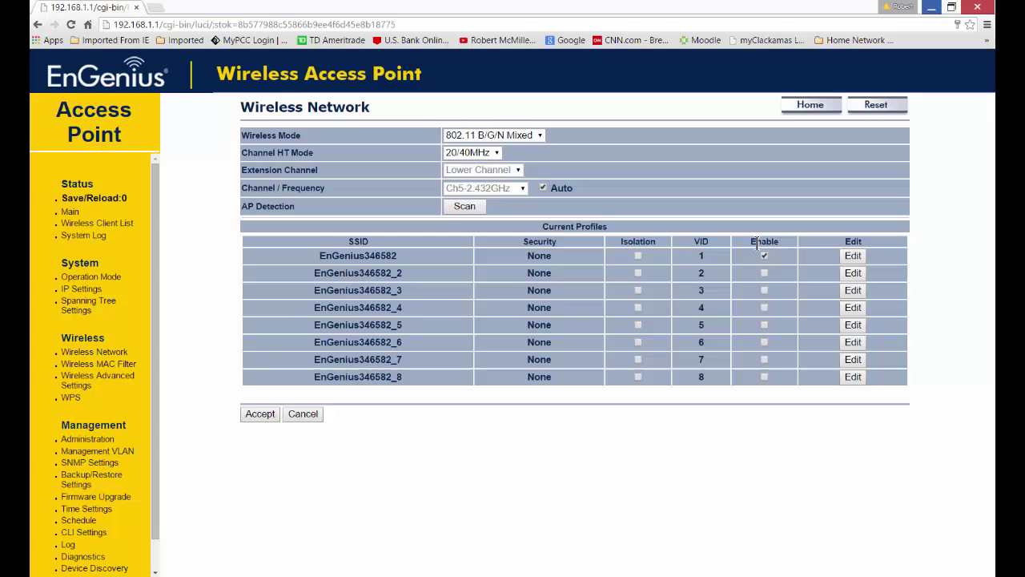
Open the EnGenius346582 profile editor and select its network name for replacement
{"action": "left_click", "coordinate": [853, 257]}
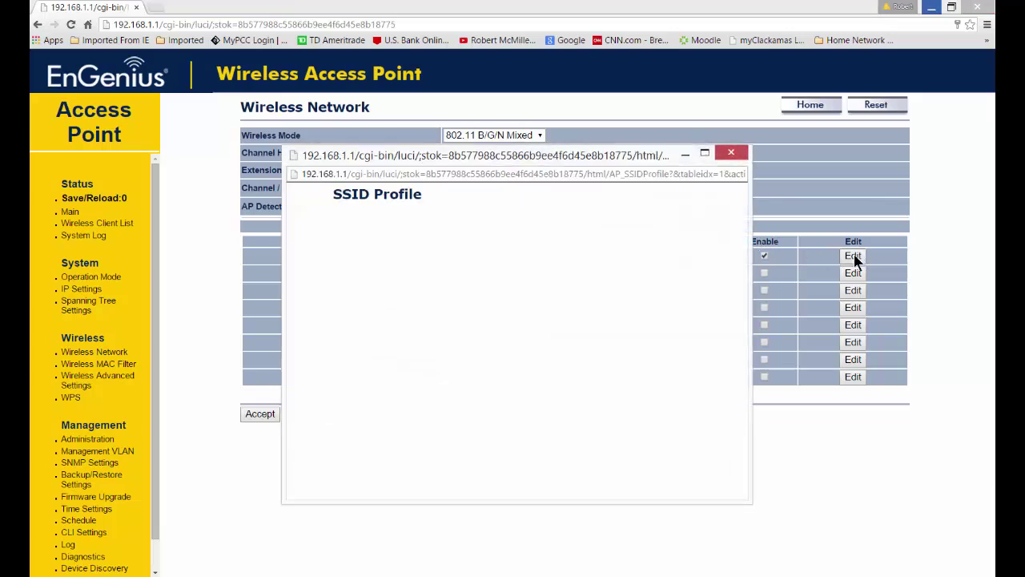
{"action": "left_click_drag", "start_coordinate": [671, 154], "coordinate": [657, 138]}
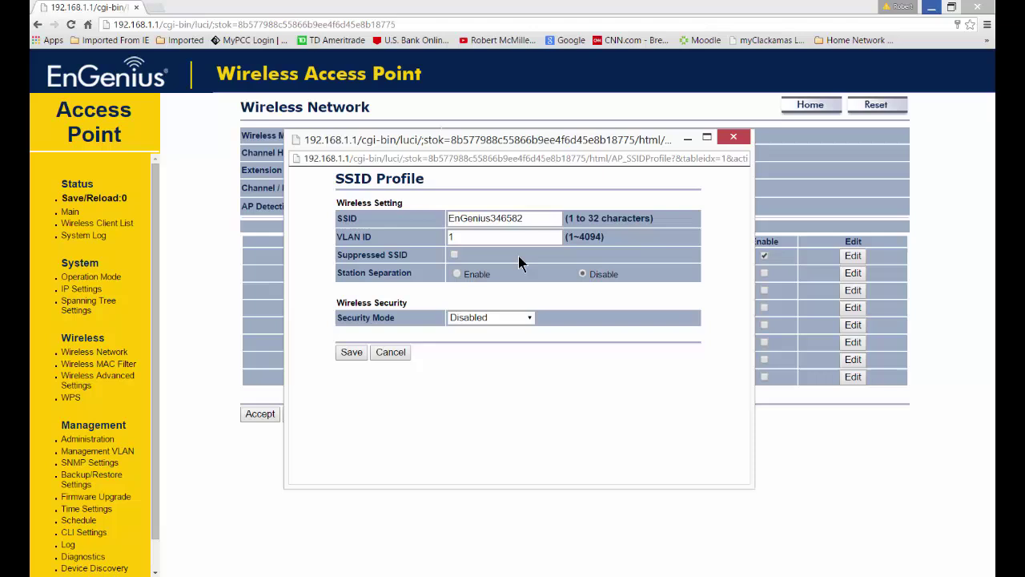
{"action": "left_click", "coordinate": [454, 255]}
{"action": "left_click", "coordinate": [453, 256]}
{"action": "left_click", "coordinate": [528, 218]}
{"action": "left_click_drag", "start_coordinate": [526, 218], "coordinate": [436, 240]}
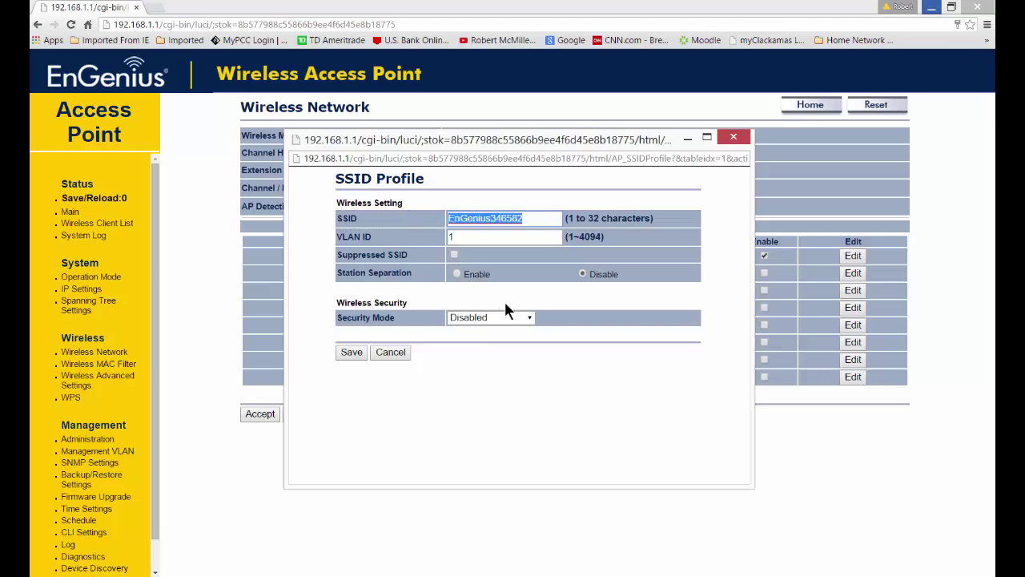
Replace the network name with 'Test' and open the Security Mode list
{"action": "key", "text": "BackSpace"}
{"action": "type", "text": "Test"}
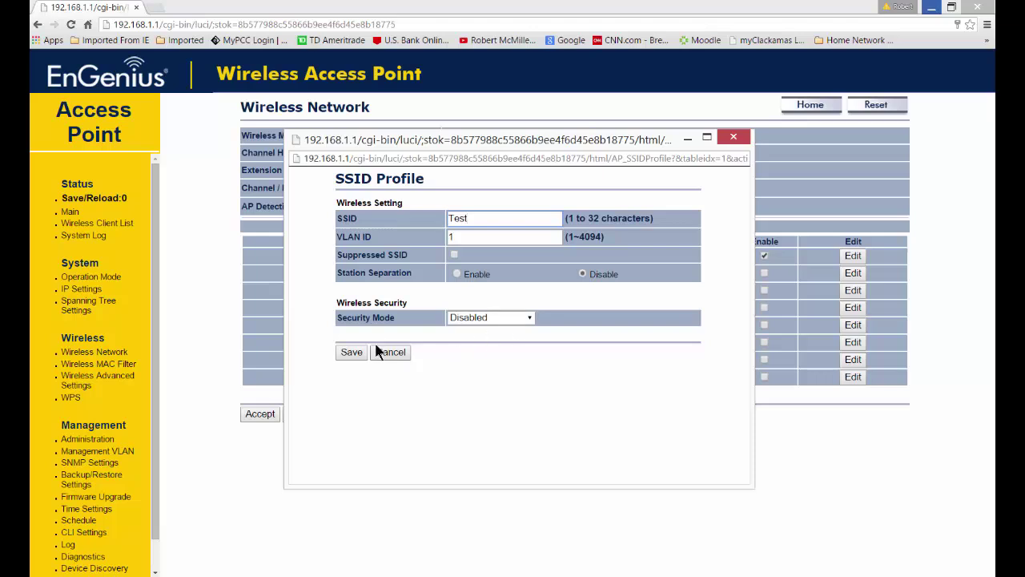
{"action": "left_click", "coordinate": [531, 317]}
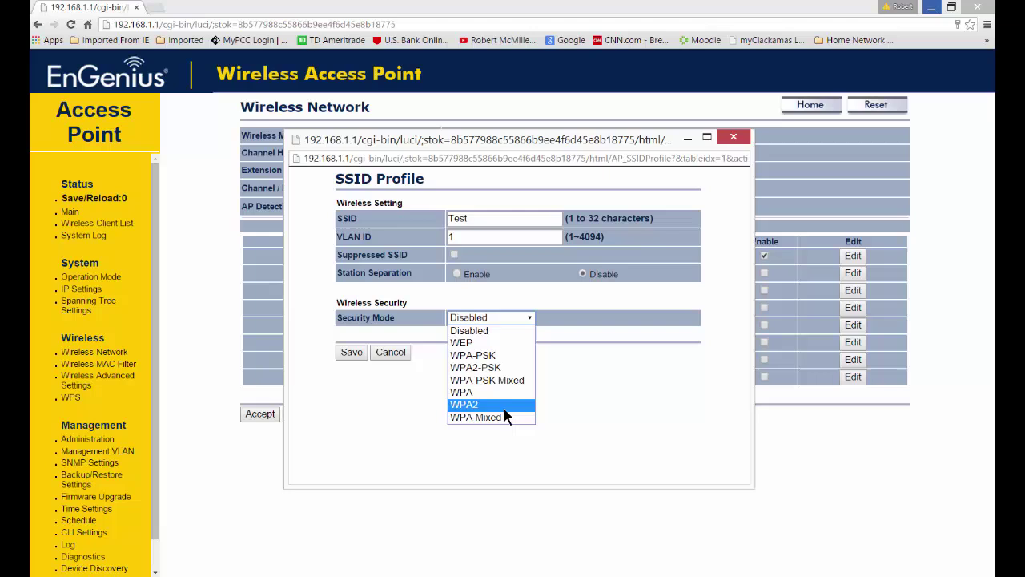
Set the Test network to WPA2-PSK security with AES encryption and enter a five-character passphrase
{"action": "left_click", "coordinate": [513, 369]}
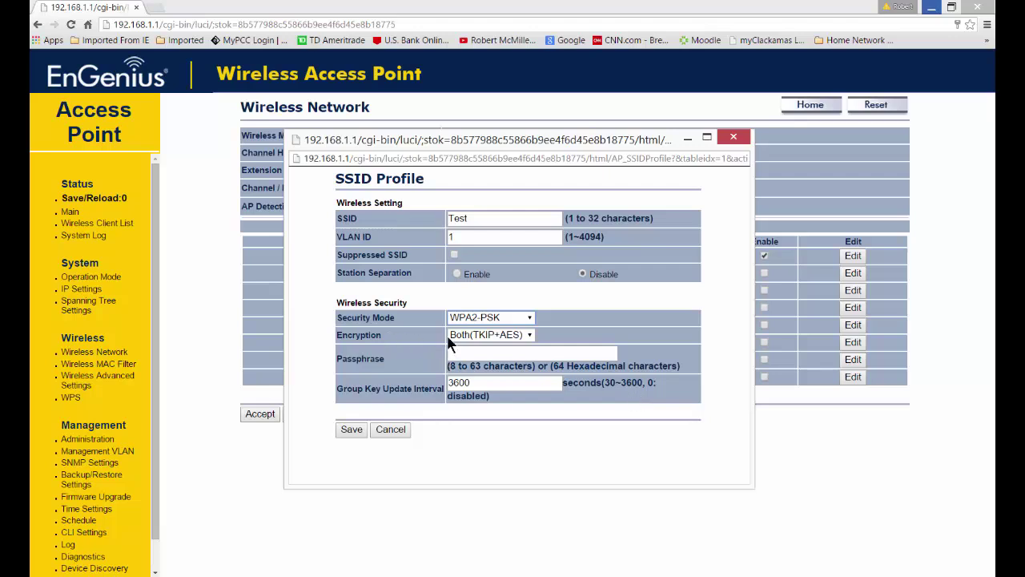
{"action": "left_click", "coordinate": [530, 339]}
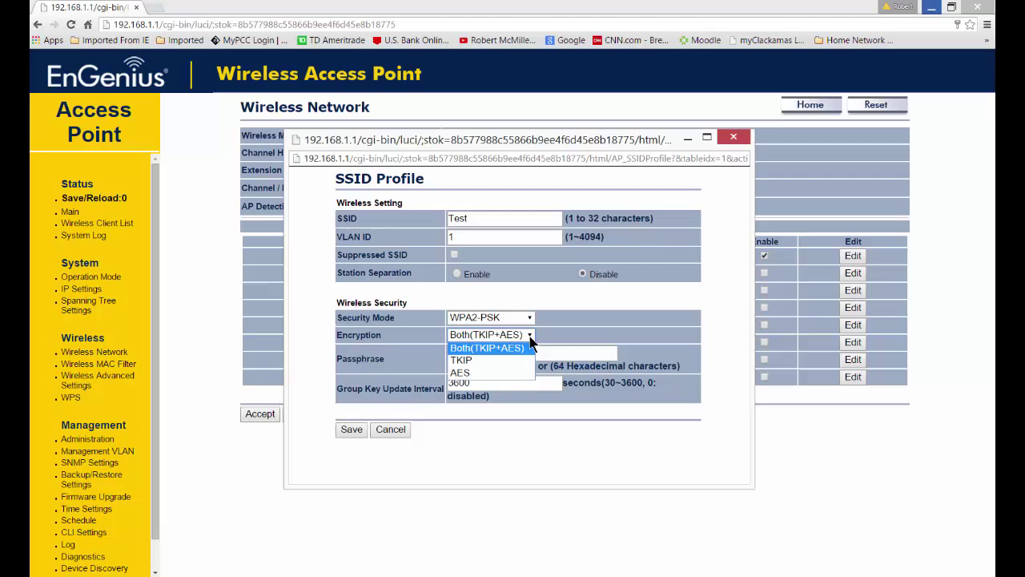
{"action": "left_click", "coordinate": [521, 374]}
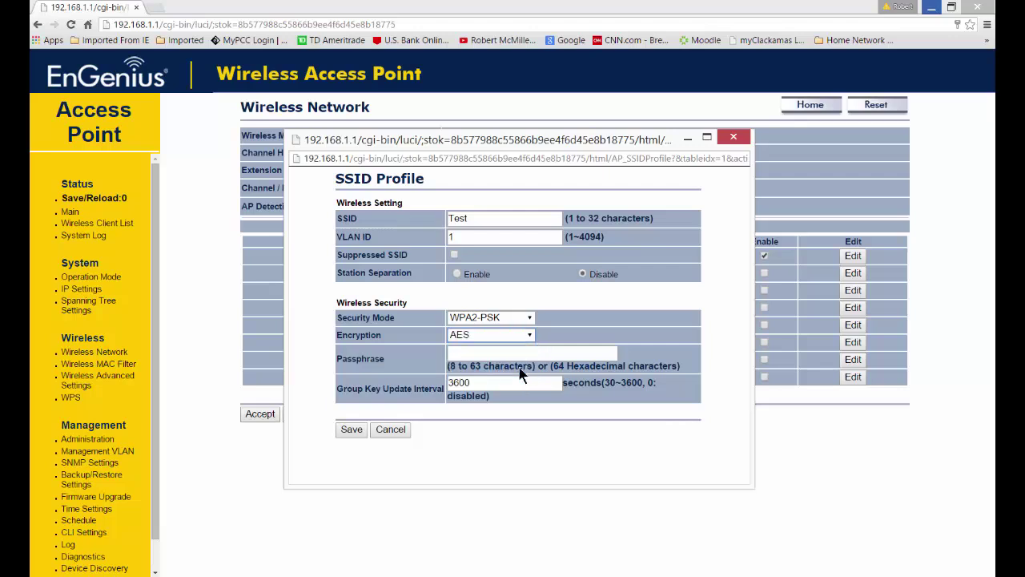
{"action": "left_click", "coordinate": [500, 354]}
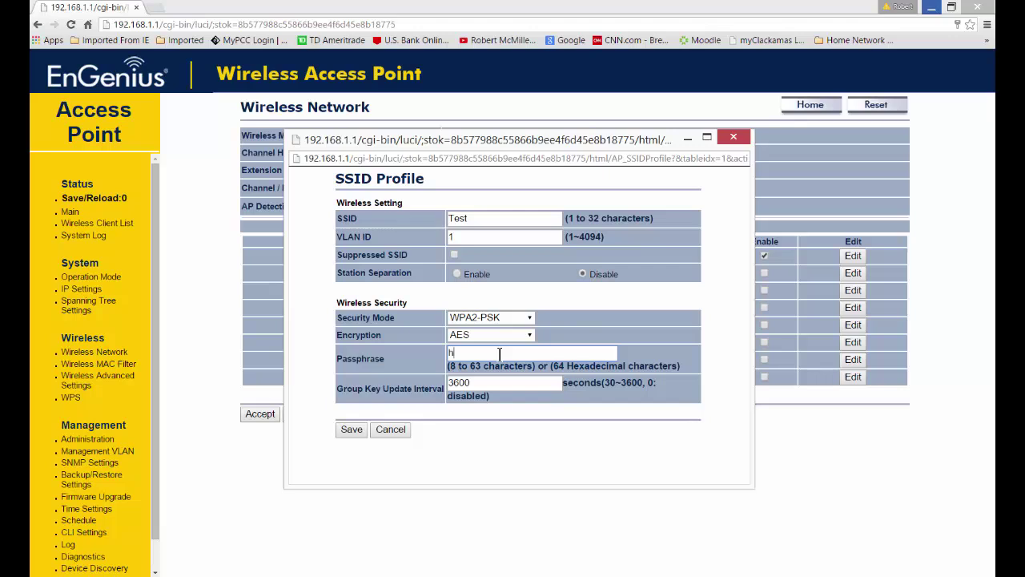
After the 8-character-minimum warning, extend the passphrase to eight characters and save the profile
{"action": "left_click", "coordinate": [353, 432]}
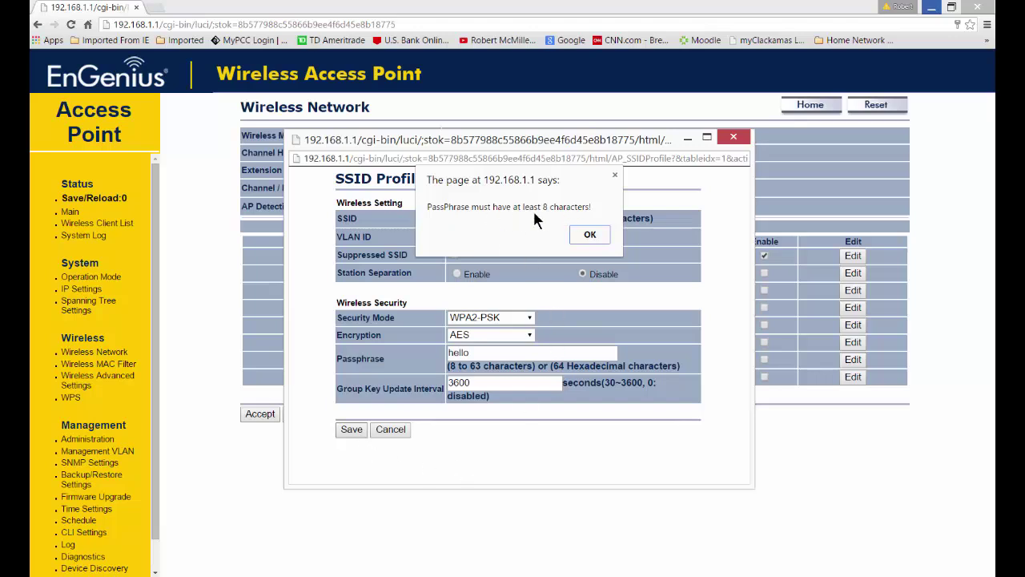
{"action": "left_click", "coordinate": [596, 234]}
{"action": "left_click", "coordinate": [497, 350]}
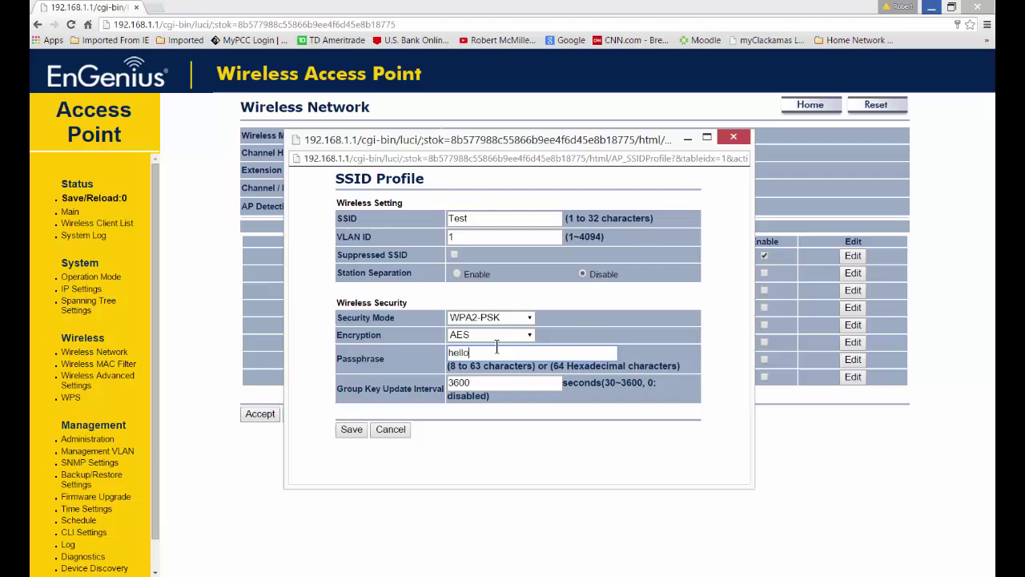
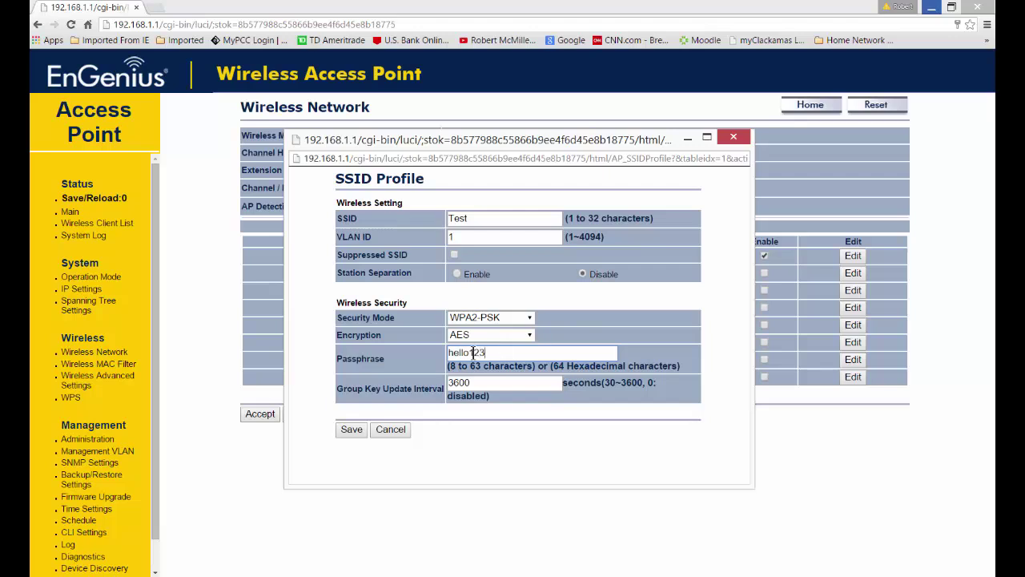
{"action": "left_click", "coordinate": [345, 431]}
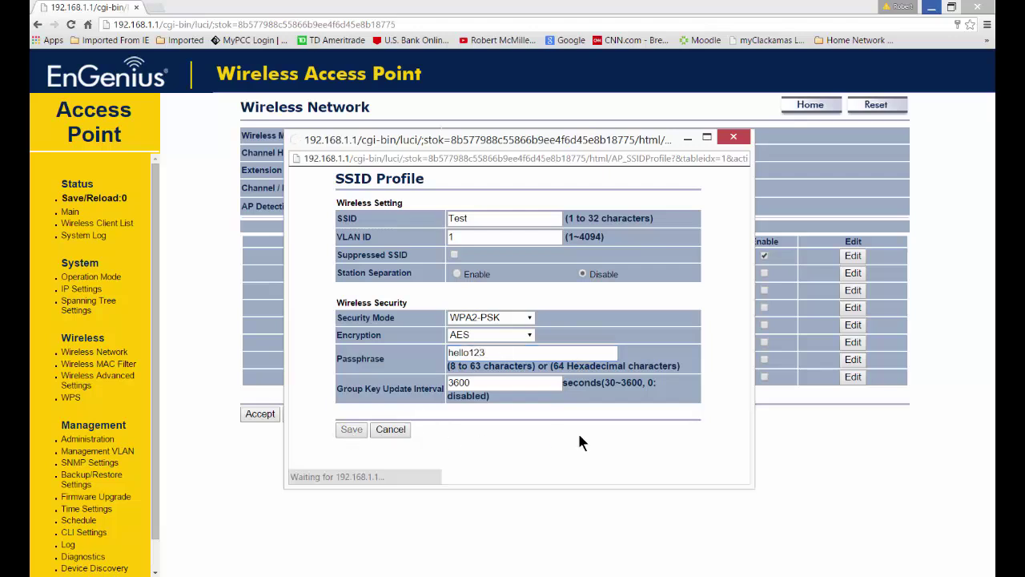